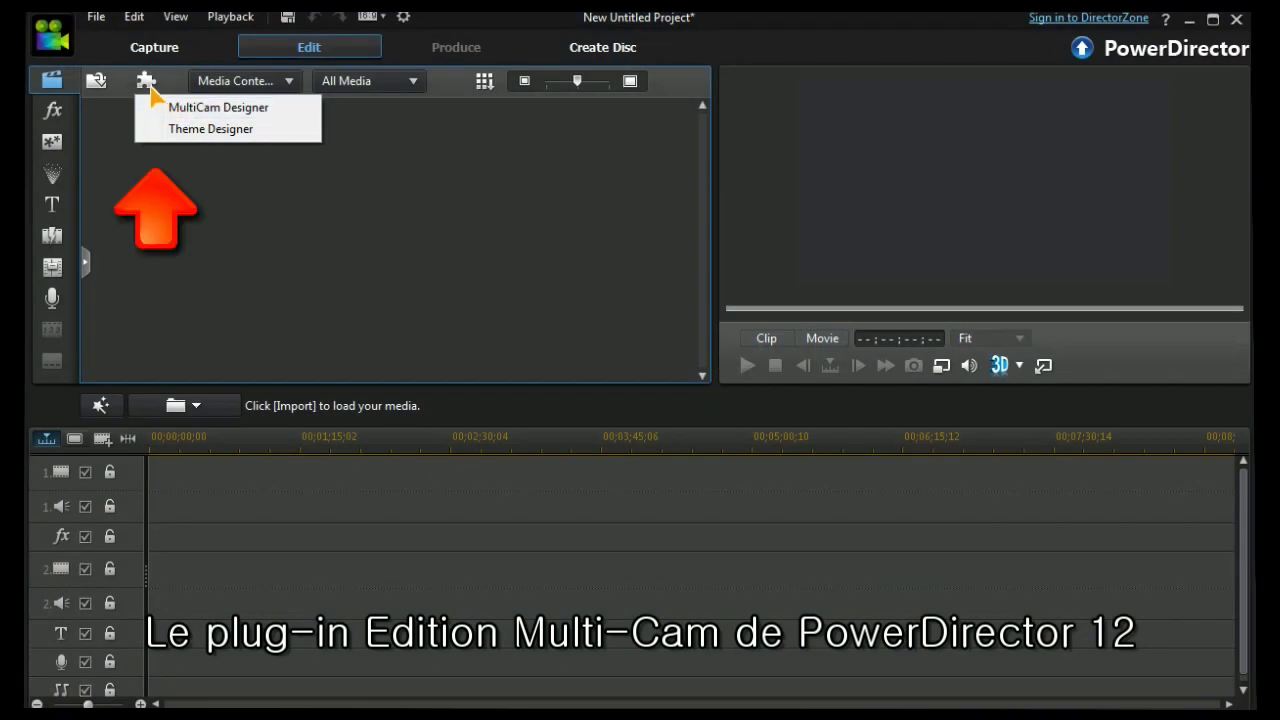
- Launch MultiCam Designer from the library's Plug-ins menu
click(199, 110)
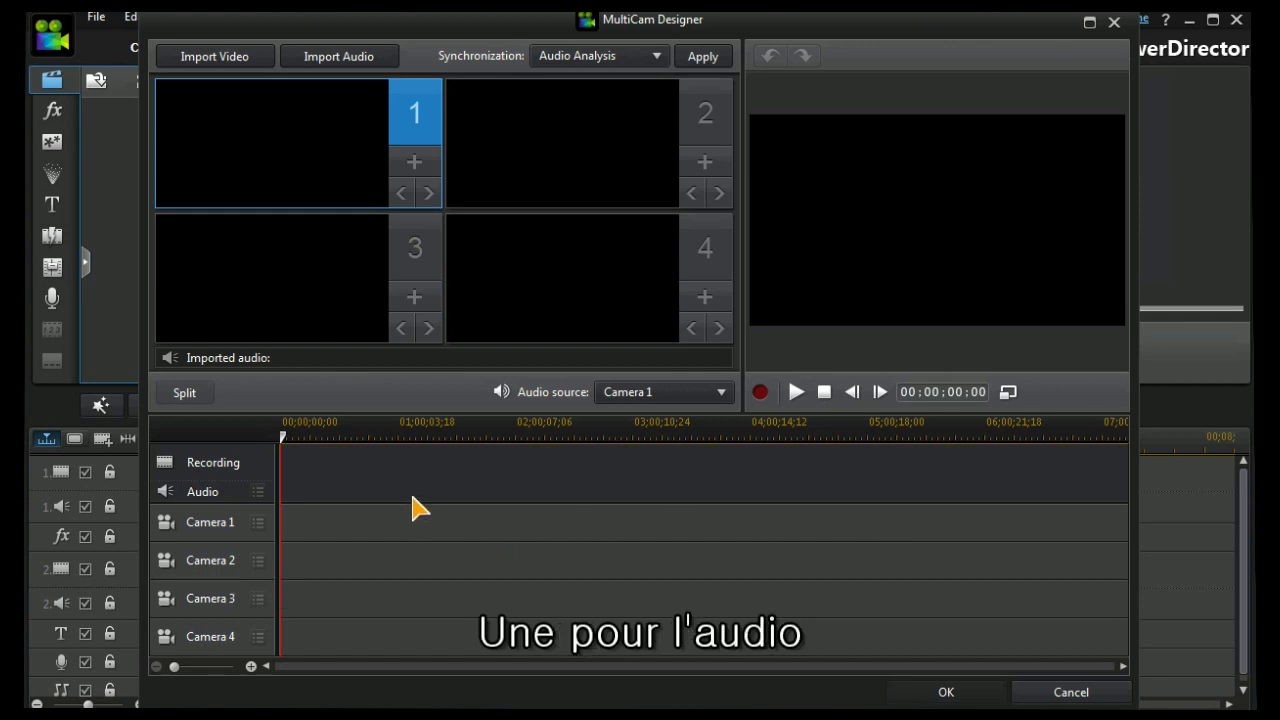
- Review the options in the Synchronization and Audio source dropdowns
click(657, 57)
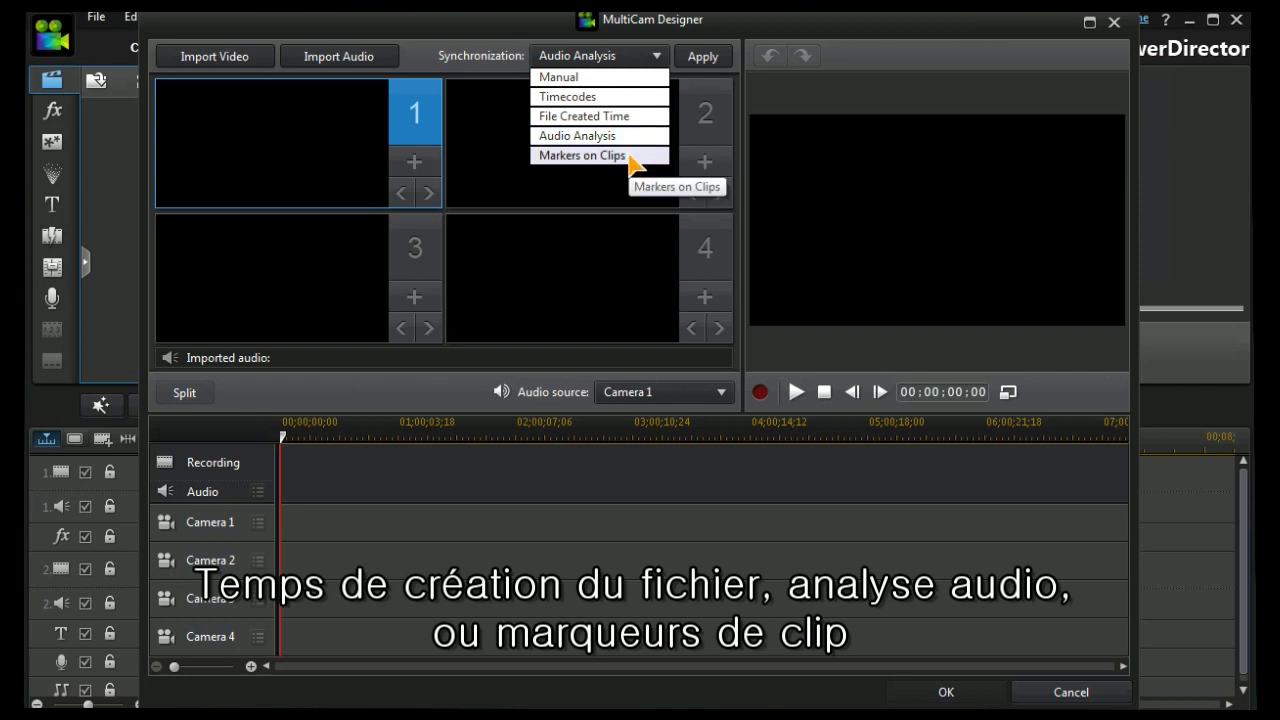
click(721, 394)
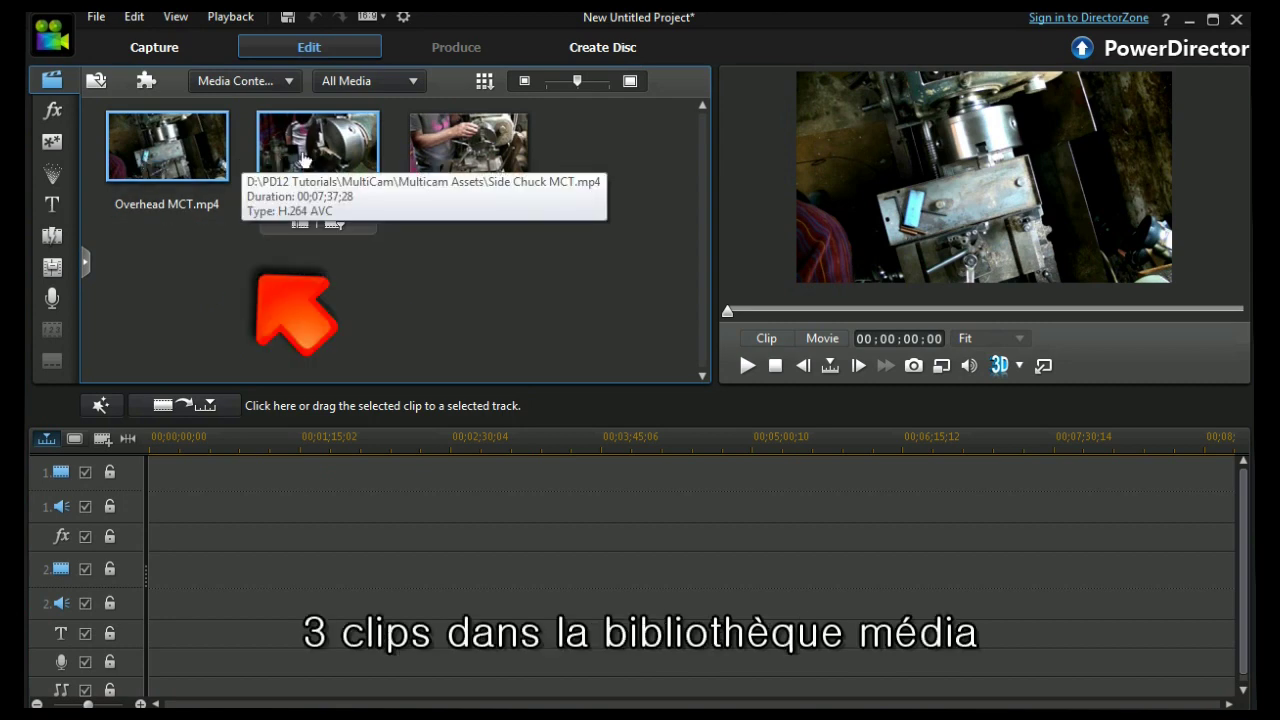
- Reopen MultiCam Designer with Overhead MCT and Side Chuck MCT loaded as Cameras 1 and 2
click(146, 82)
click(192, 110)
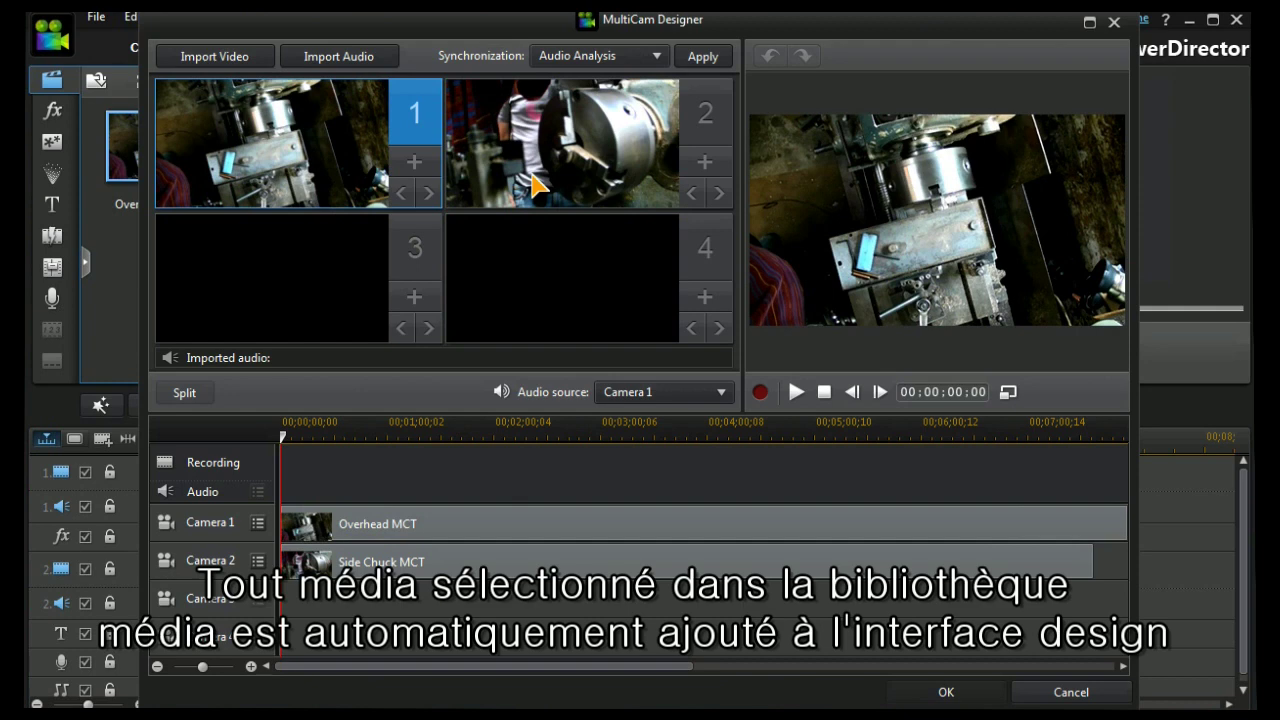
click(415, 299)
- Import Tailstock MCT.mp4 from the media room into Camera 3
click(480, 347)
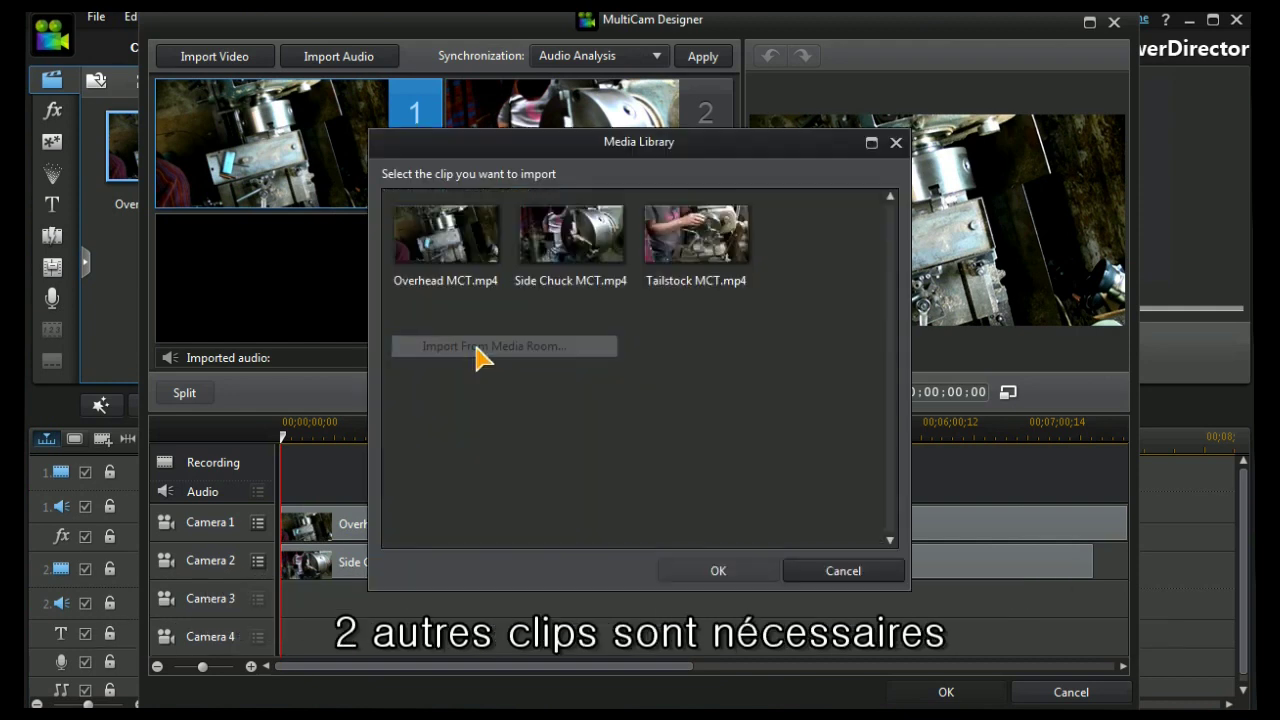
click(703, 251)
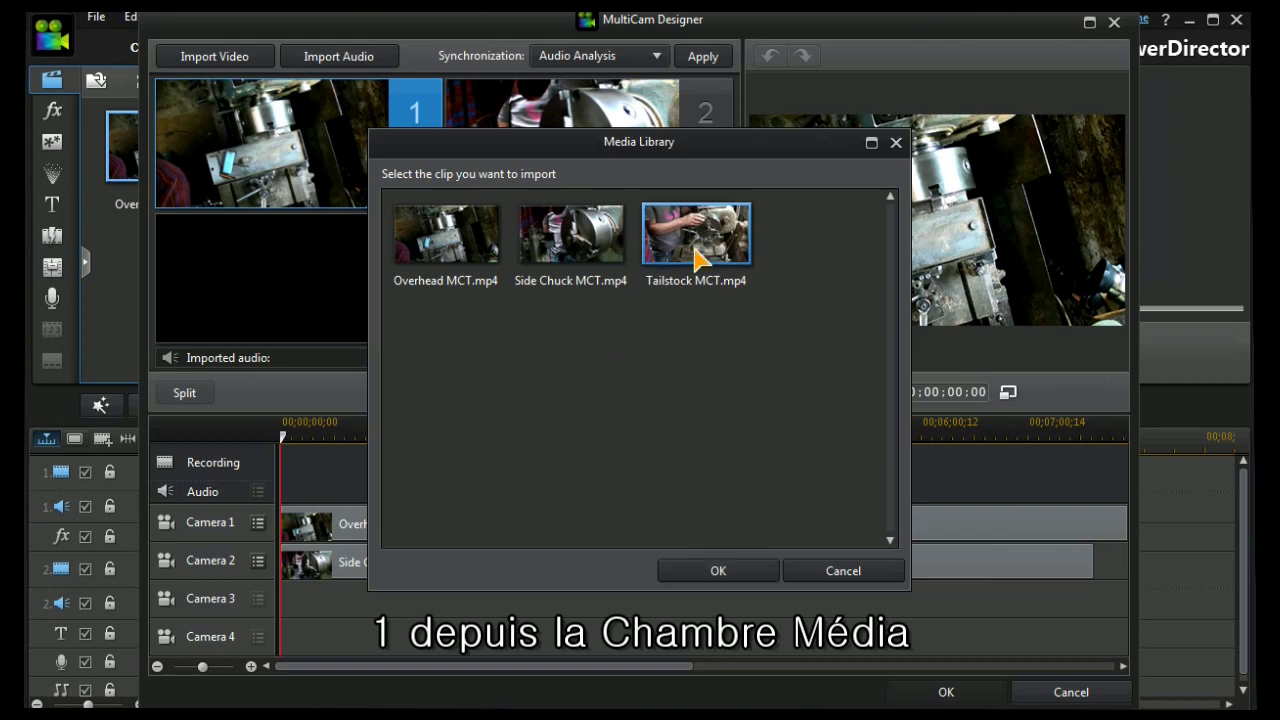
click(729, 572)
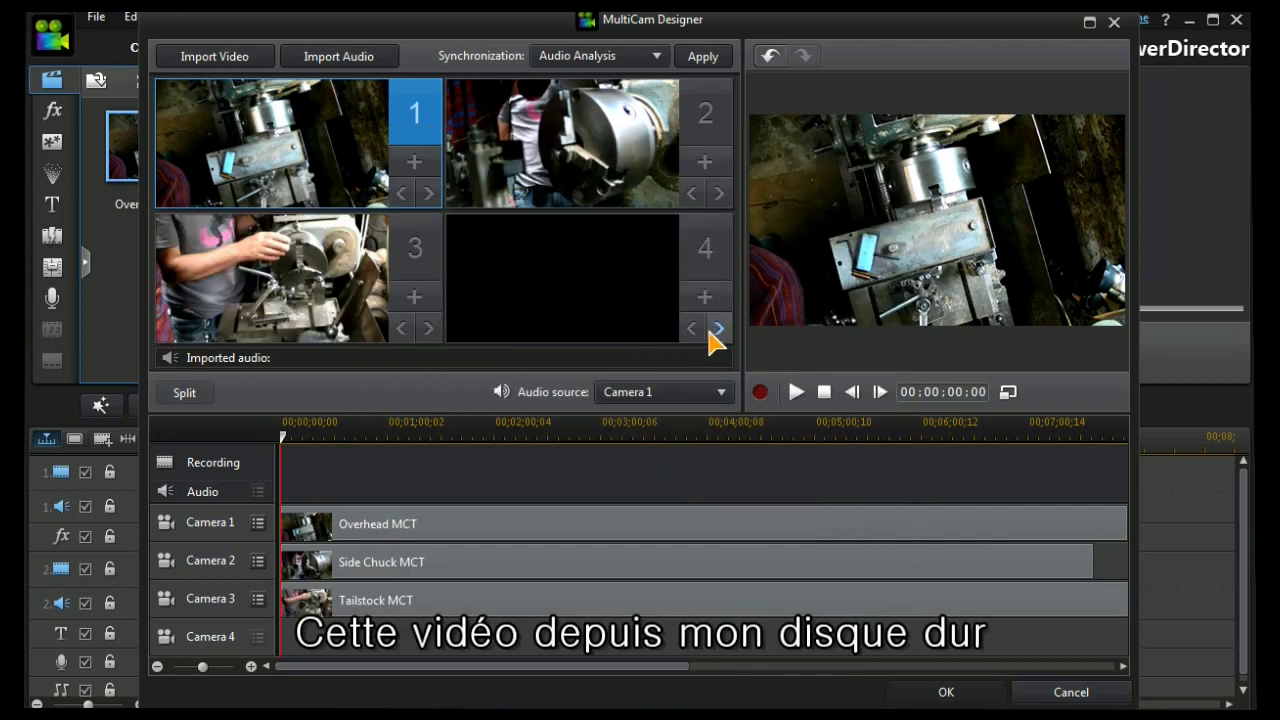
- Load Talking head MCT VO edit.mp4 from the hard drive into Camera 4
click(710, 300)
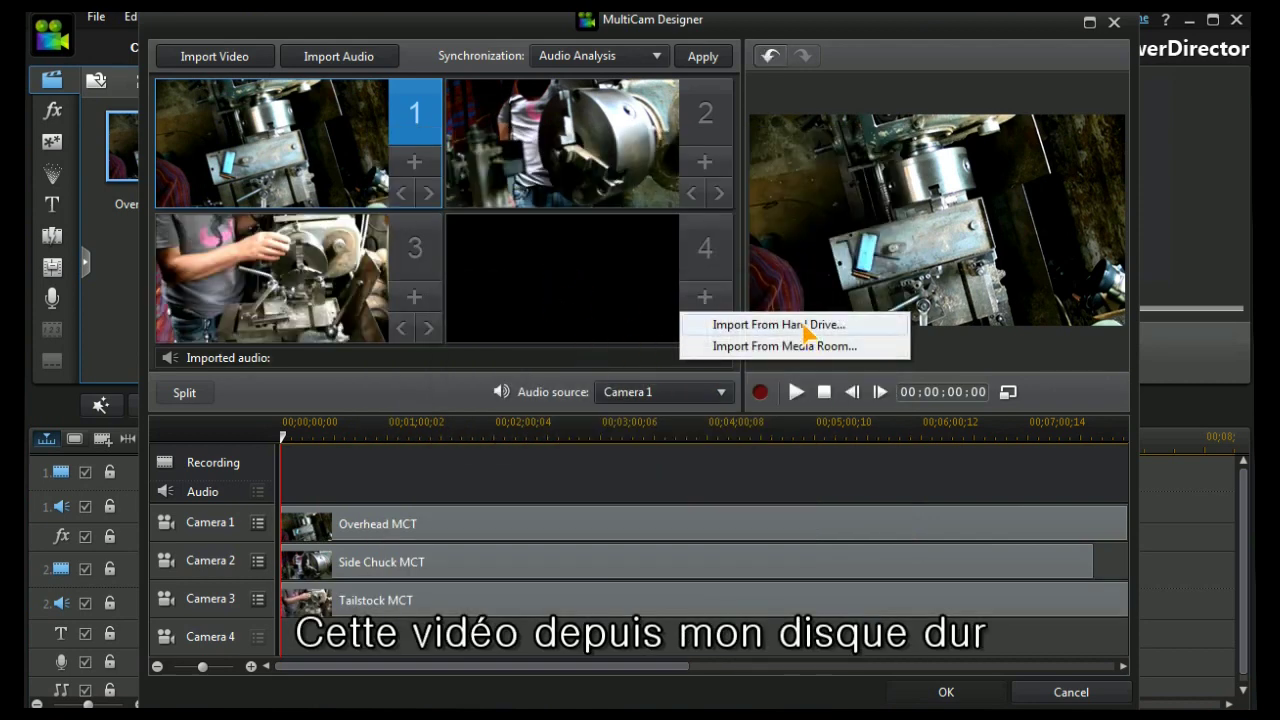
click(806, 330)
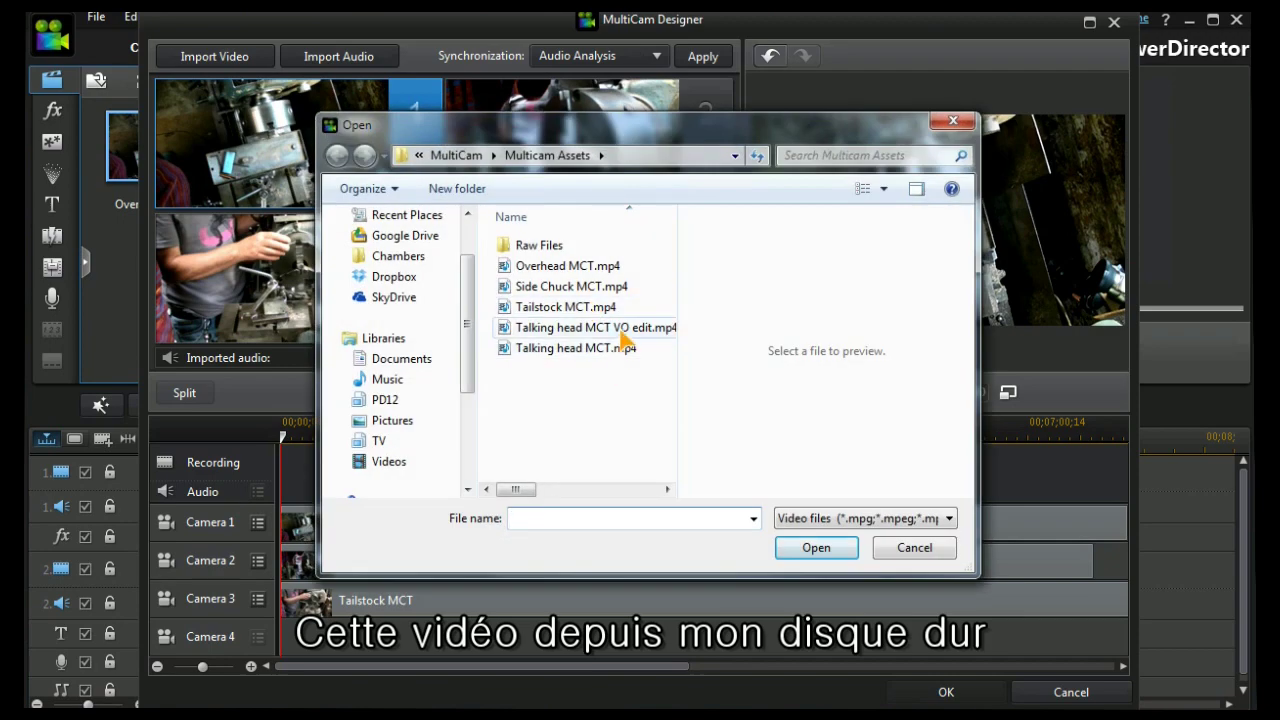
click(621, 334)
click(814, 552)
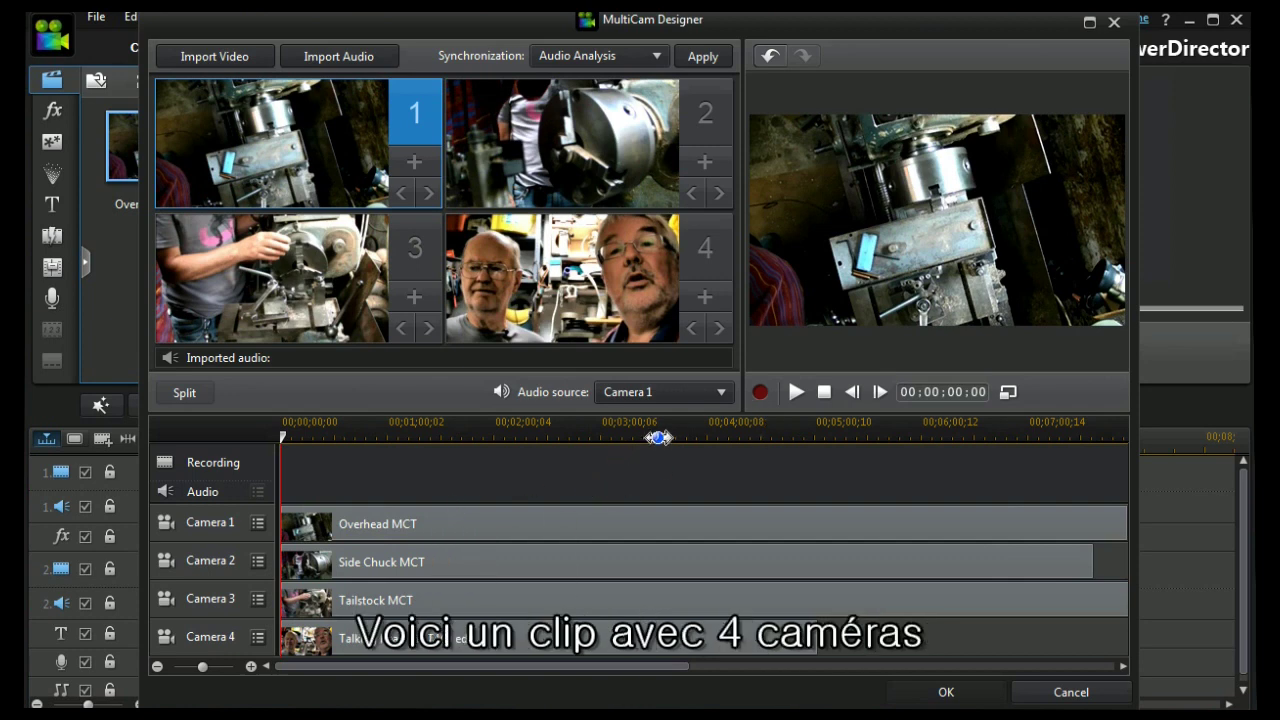
drag(657, 434, 540, 434)
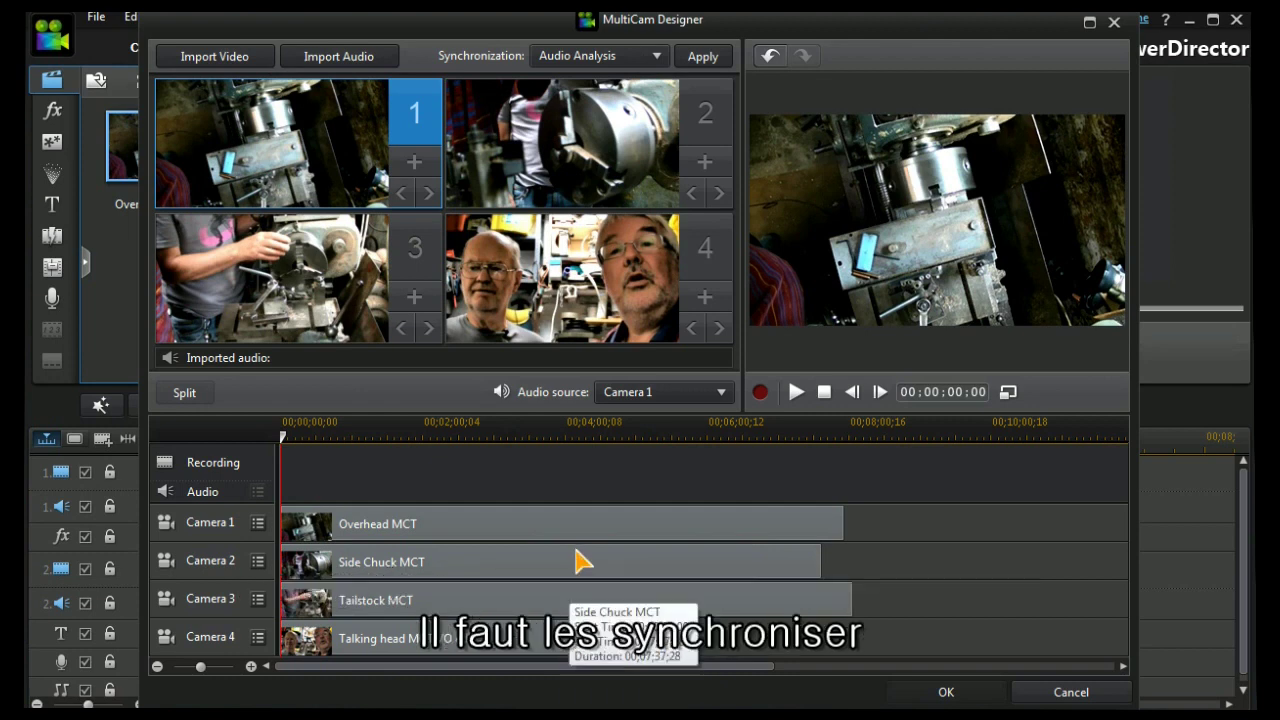
- Sync the cameras by Audio Analysis, with Camera 4 as the audio source
click(722, 393)
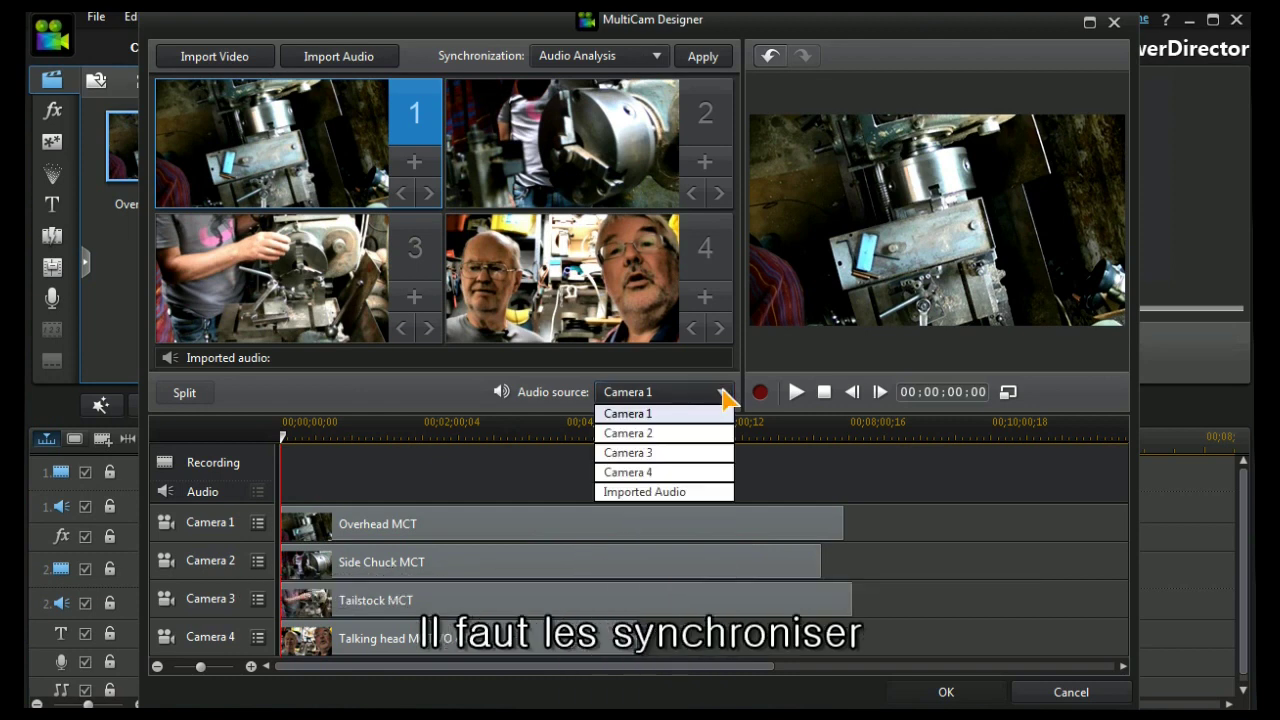
click(630, 472)
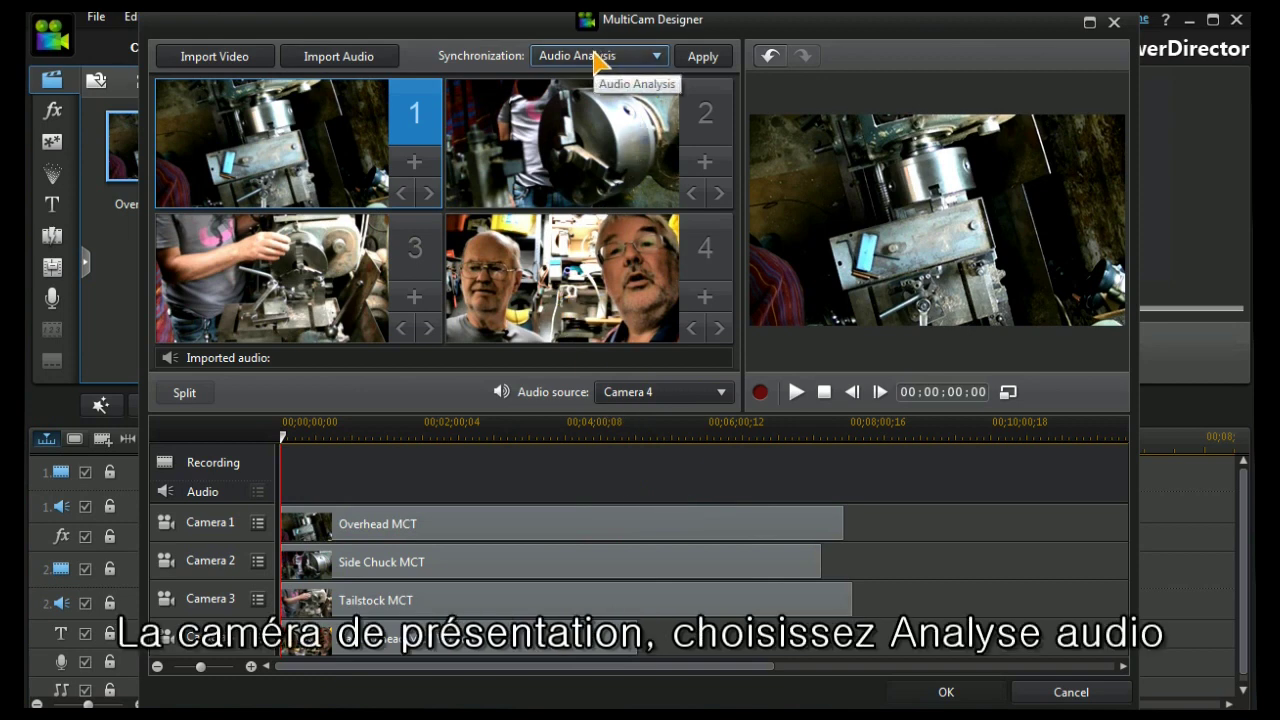
click(703, 57)
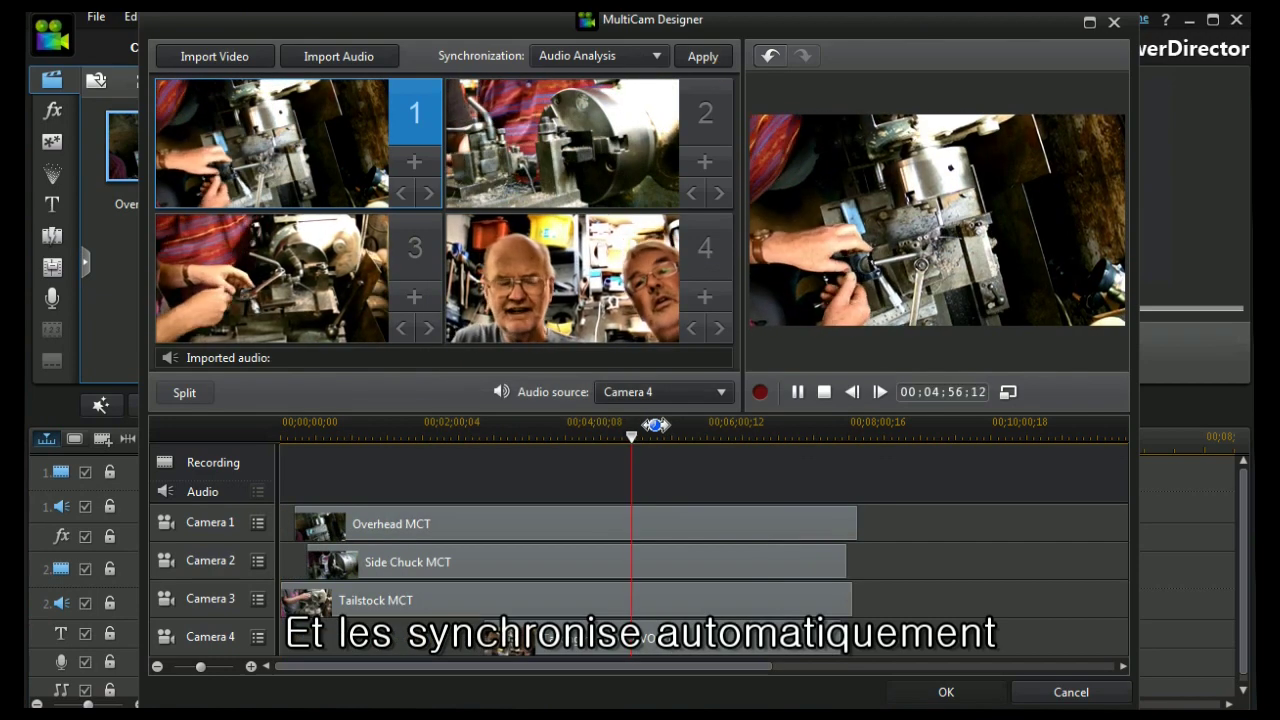
- Pause playback and nudge camera 3's clip by one frame
click(798, 392)
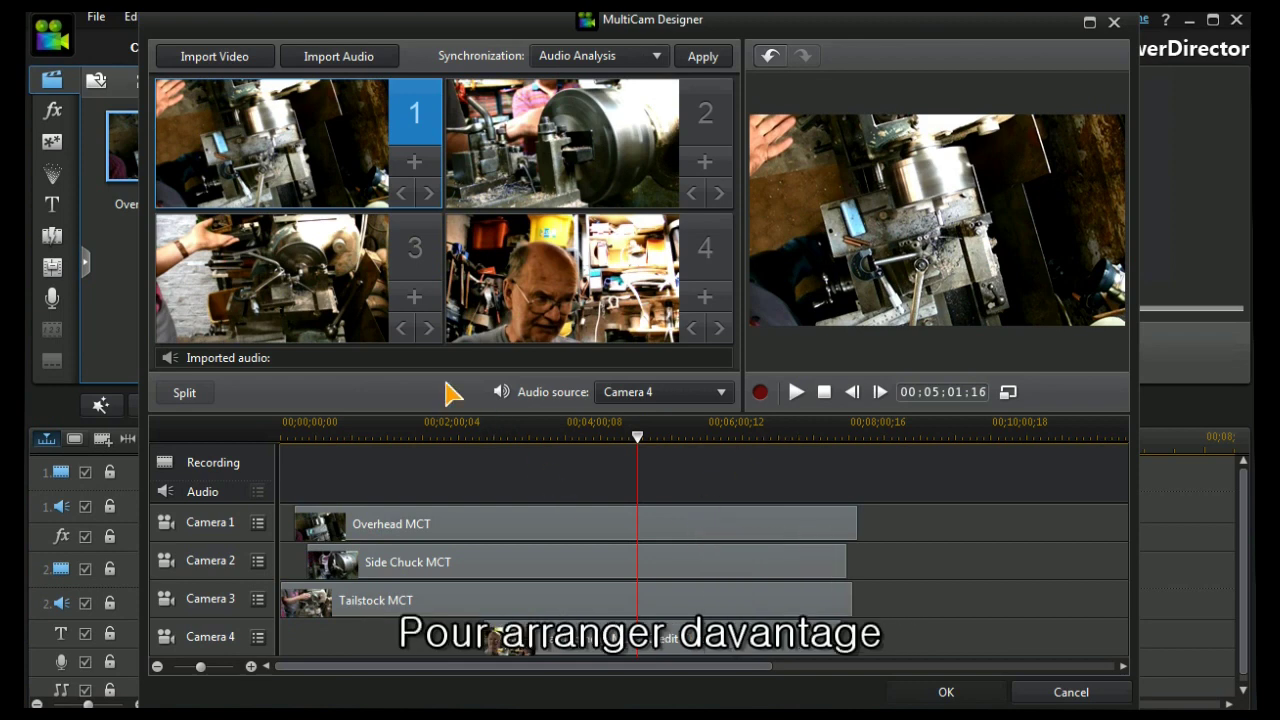
click(424, 333)
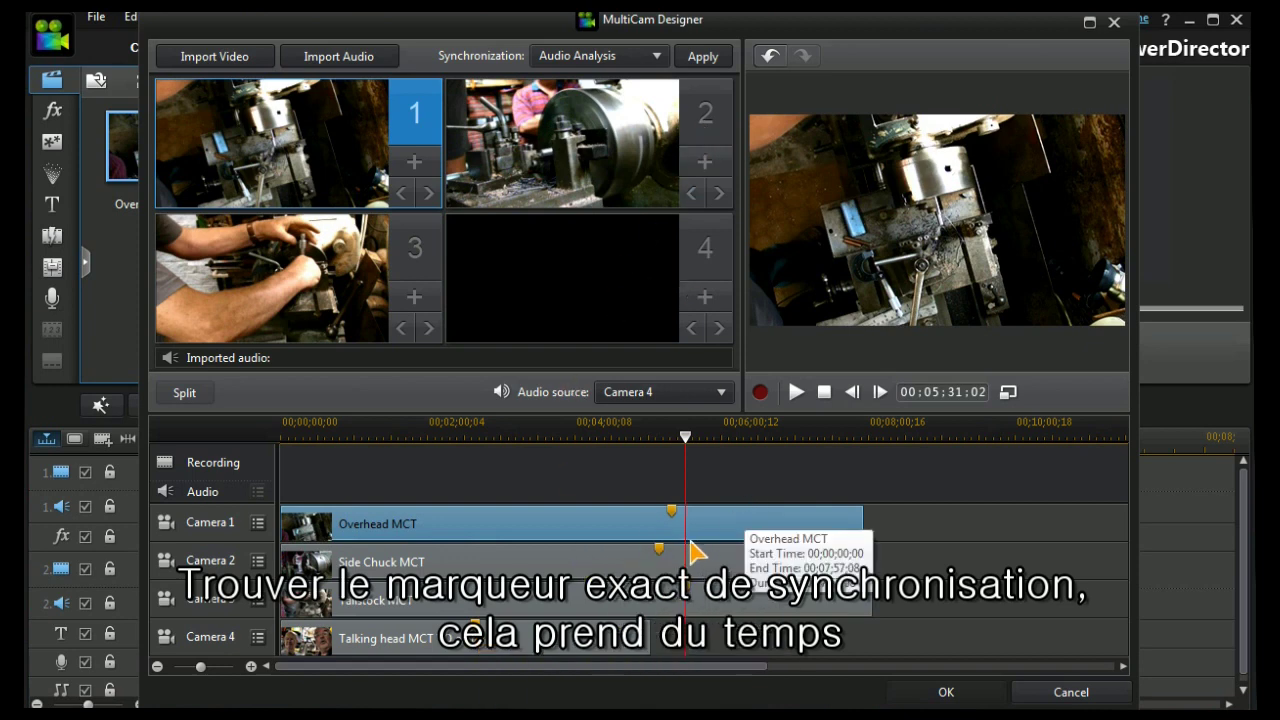
- Set a sync marker on Overhead MCT, then apply Markers on Clips synchronization
right_click(733, 524)
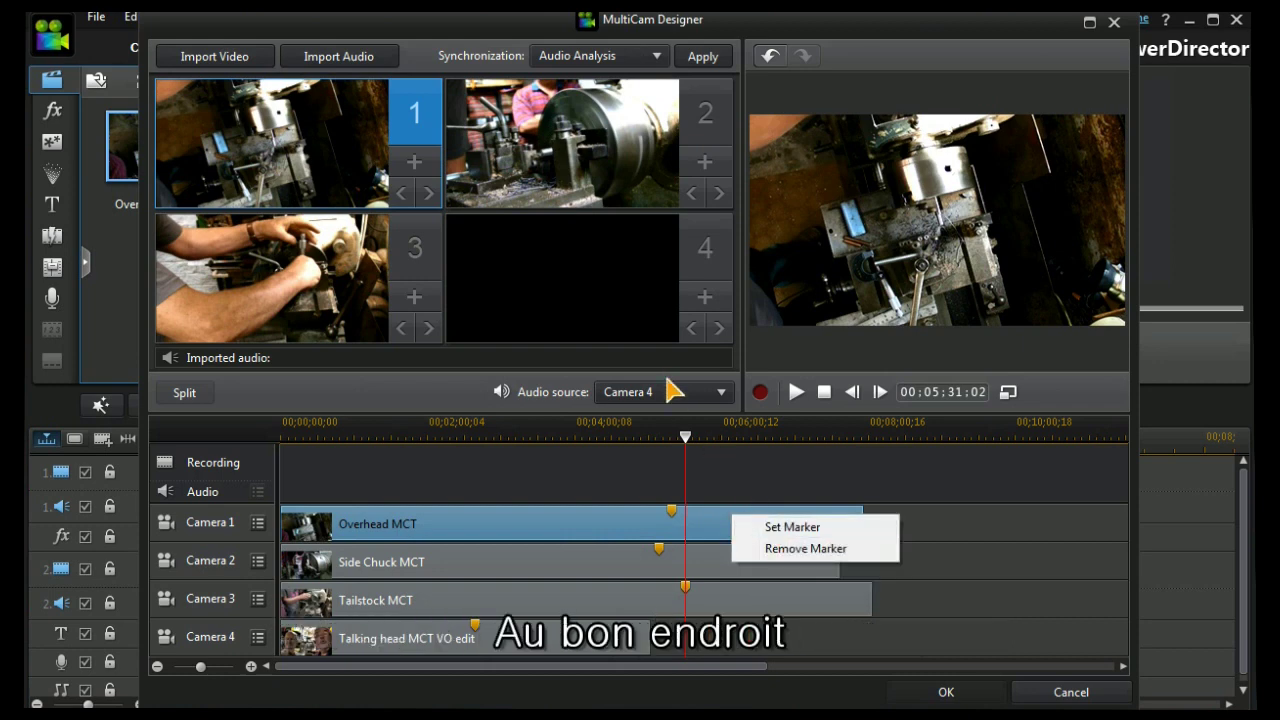
click(457, 468)
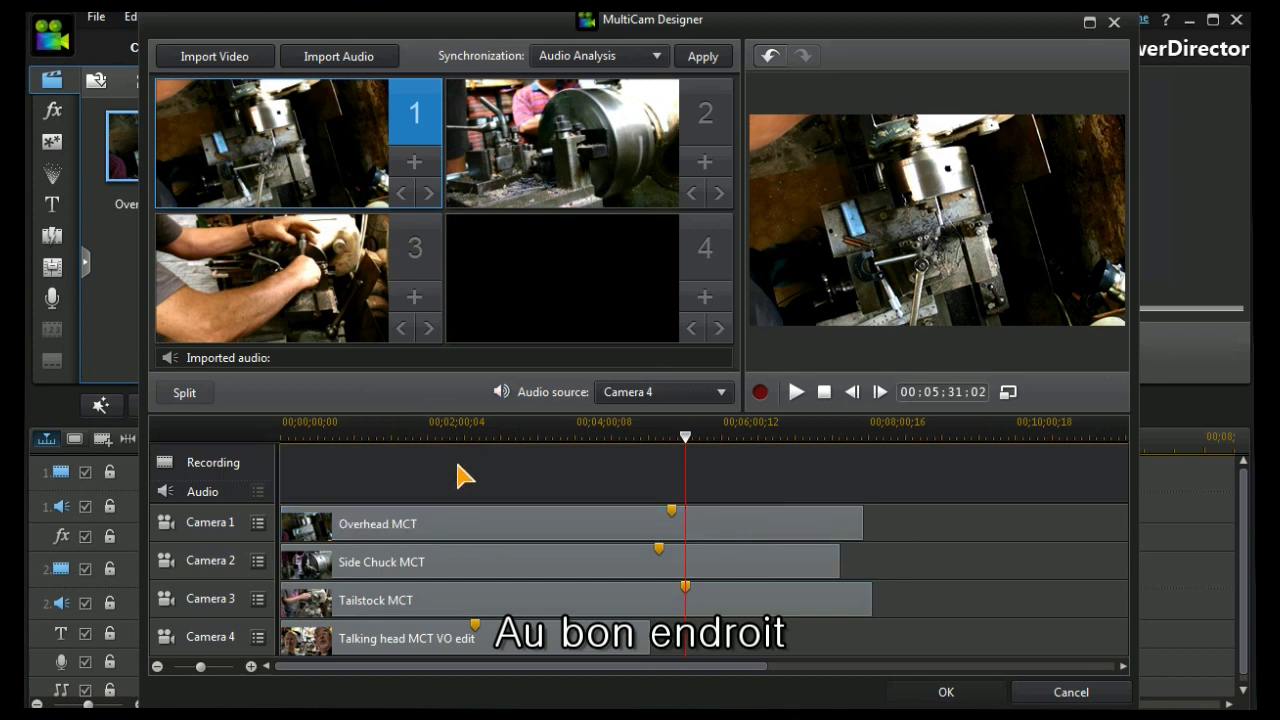
click(657, 56)
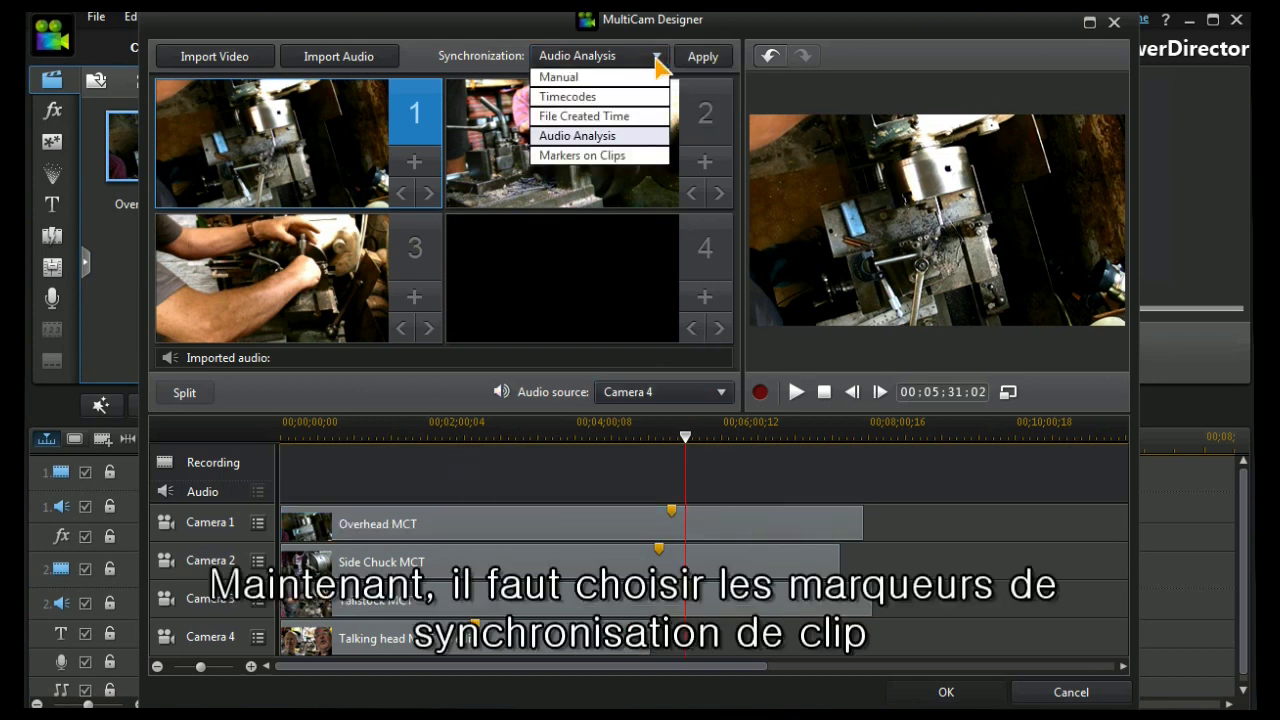
click(604, 157)
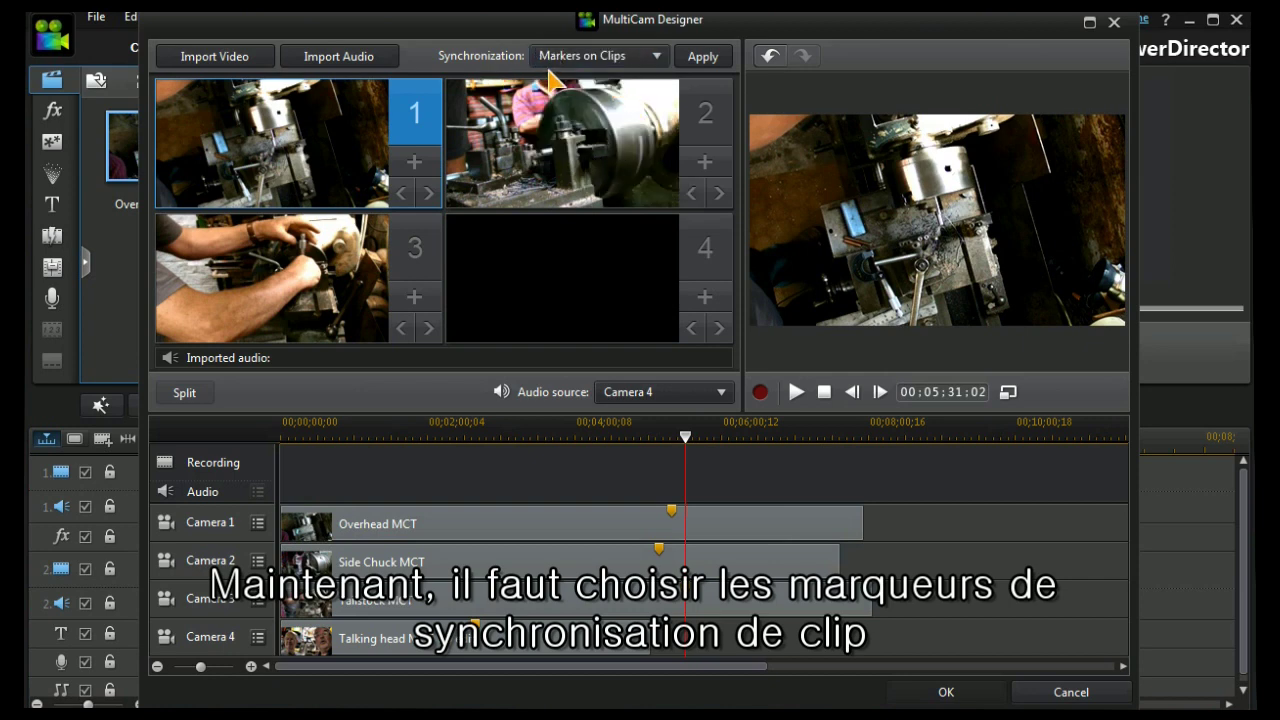
click(703, 57)
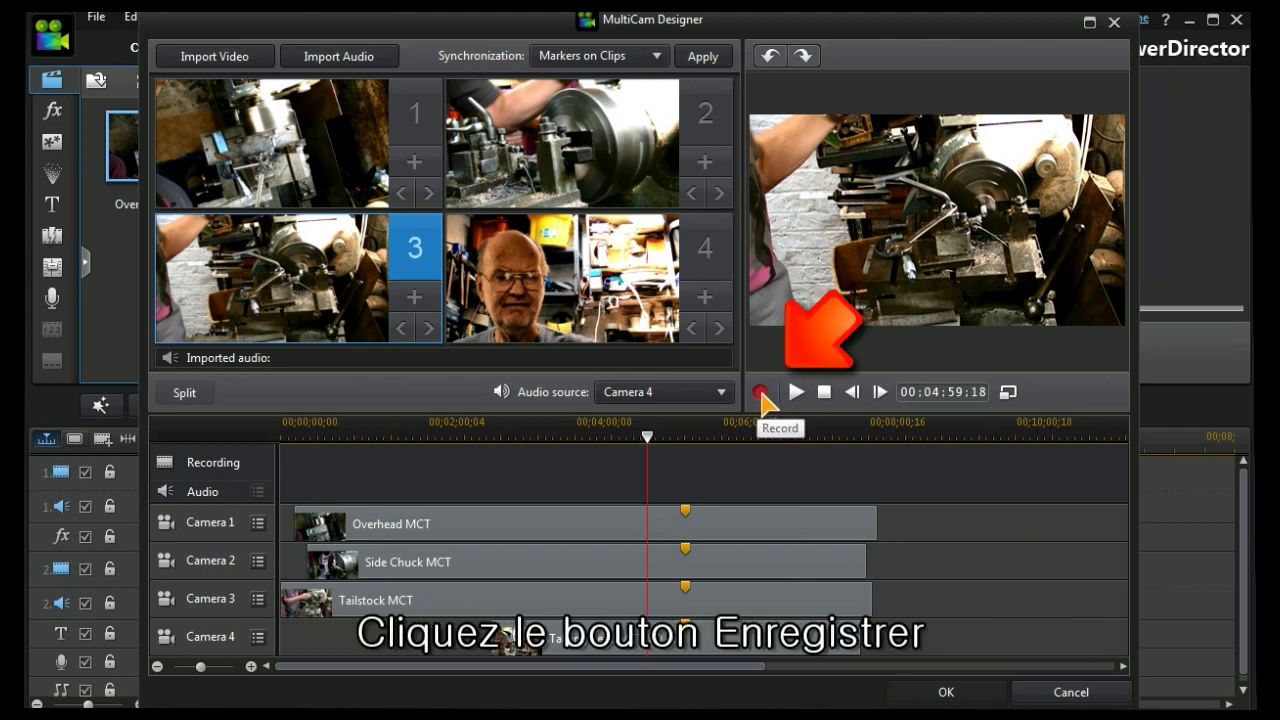
- Record a live switch cutting between cameras 4, 3, 1, 2 and back to 4
click(760, 392)
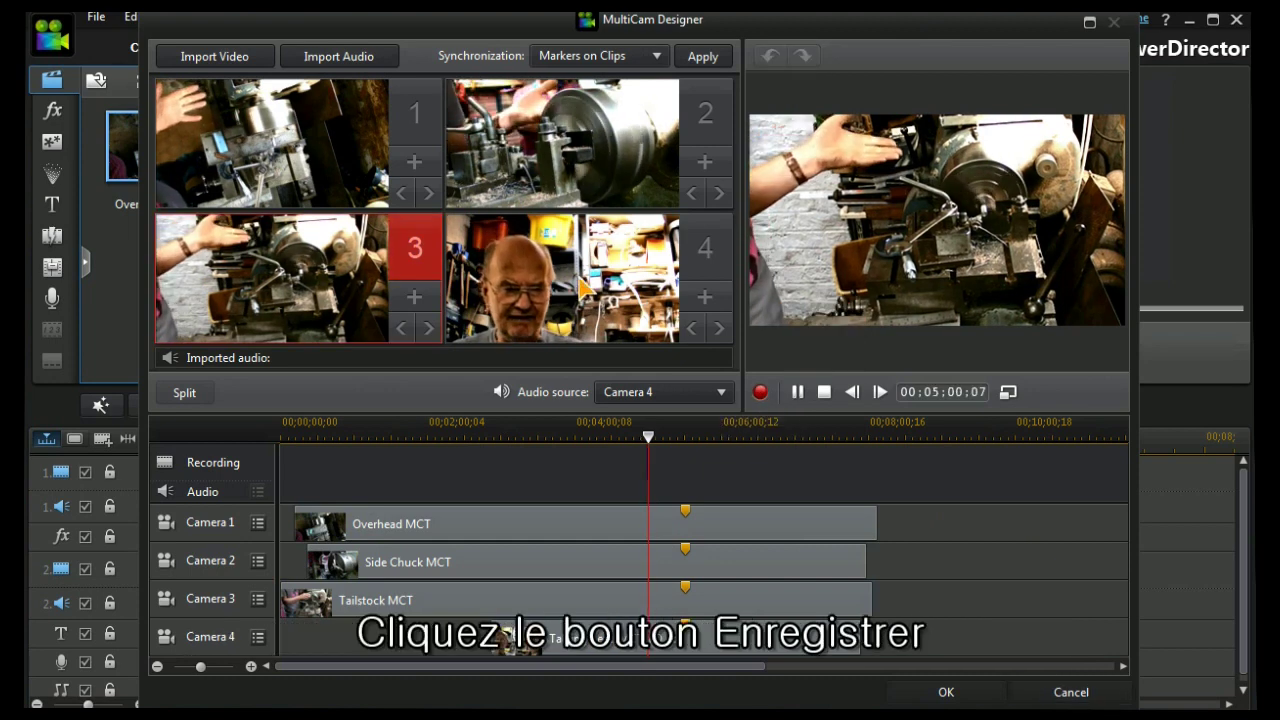
key(4)
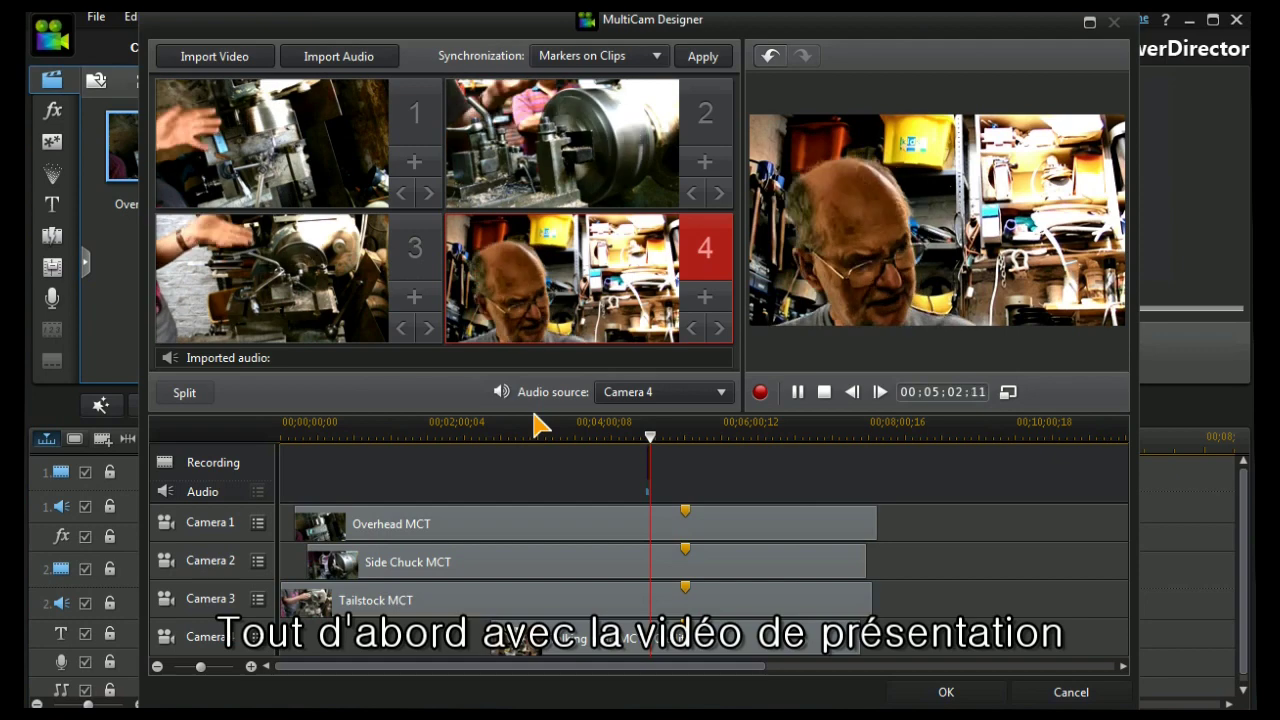
click(285, 283)
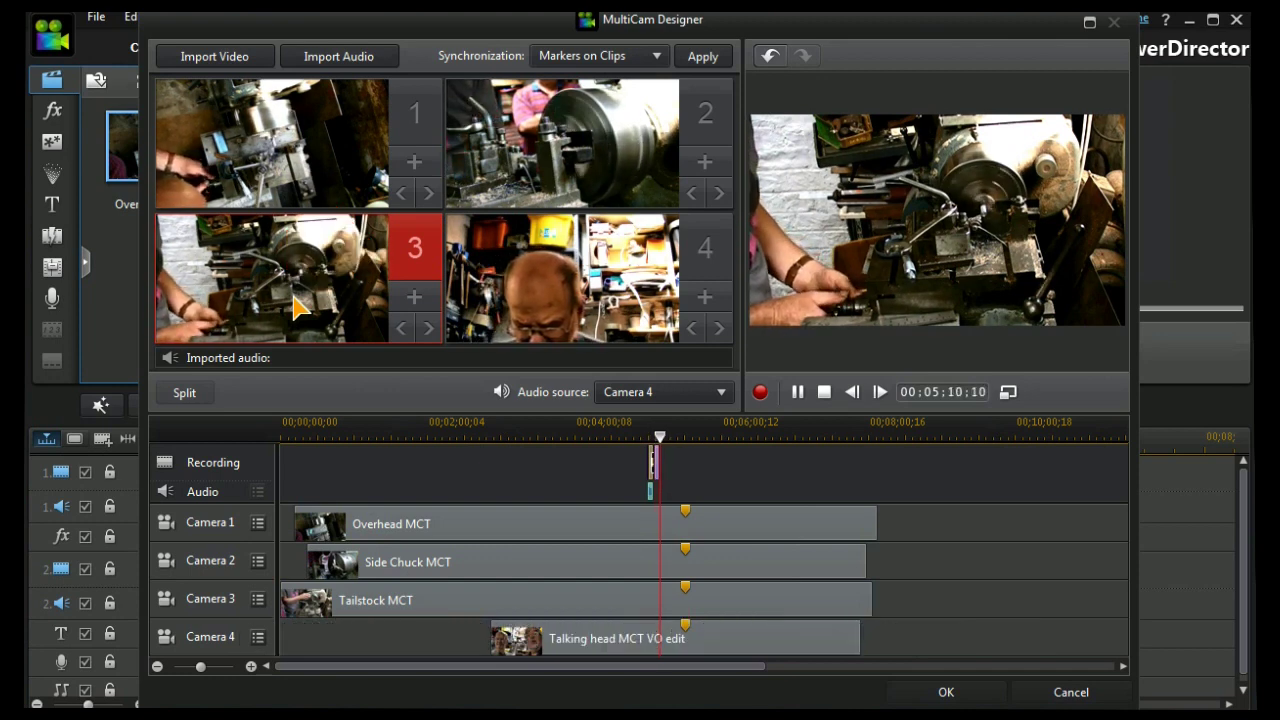
click(272, 184)
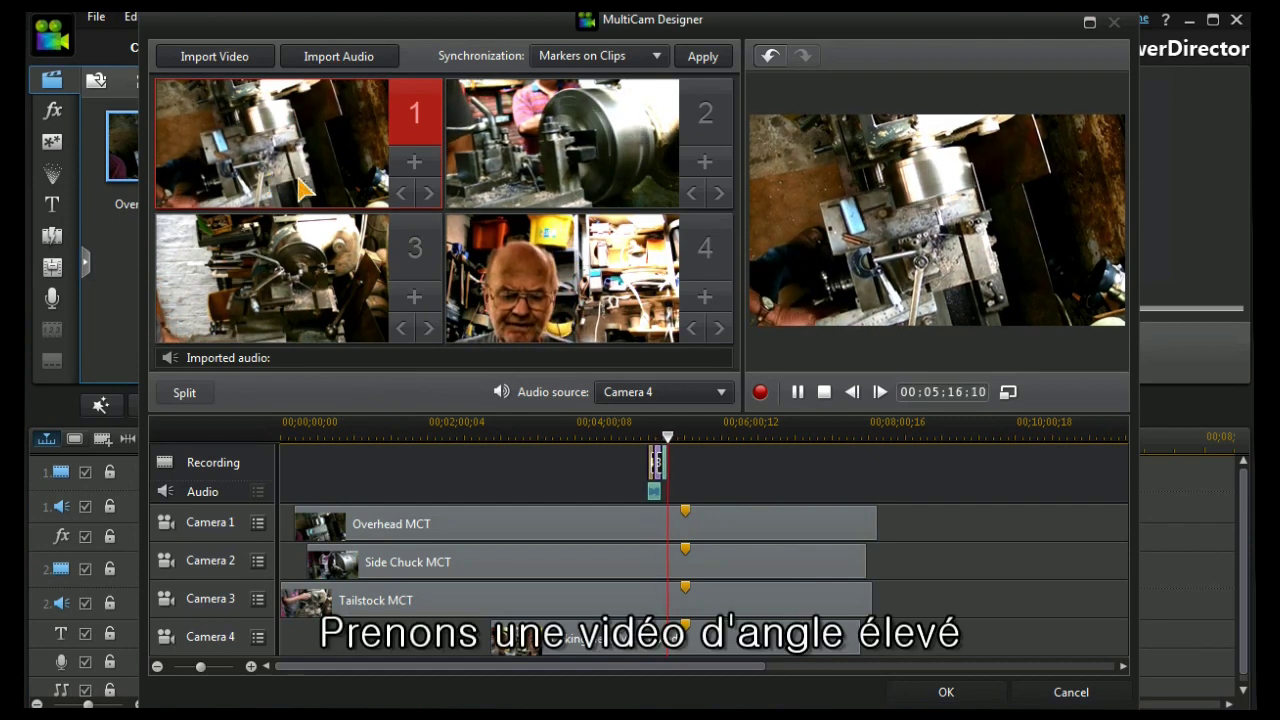
click(572, 170)
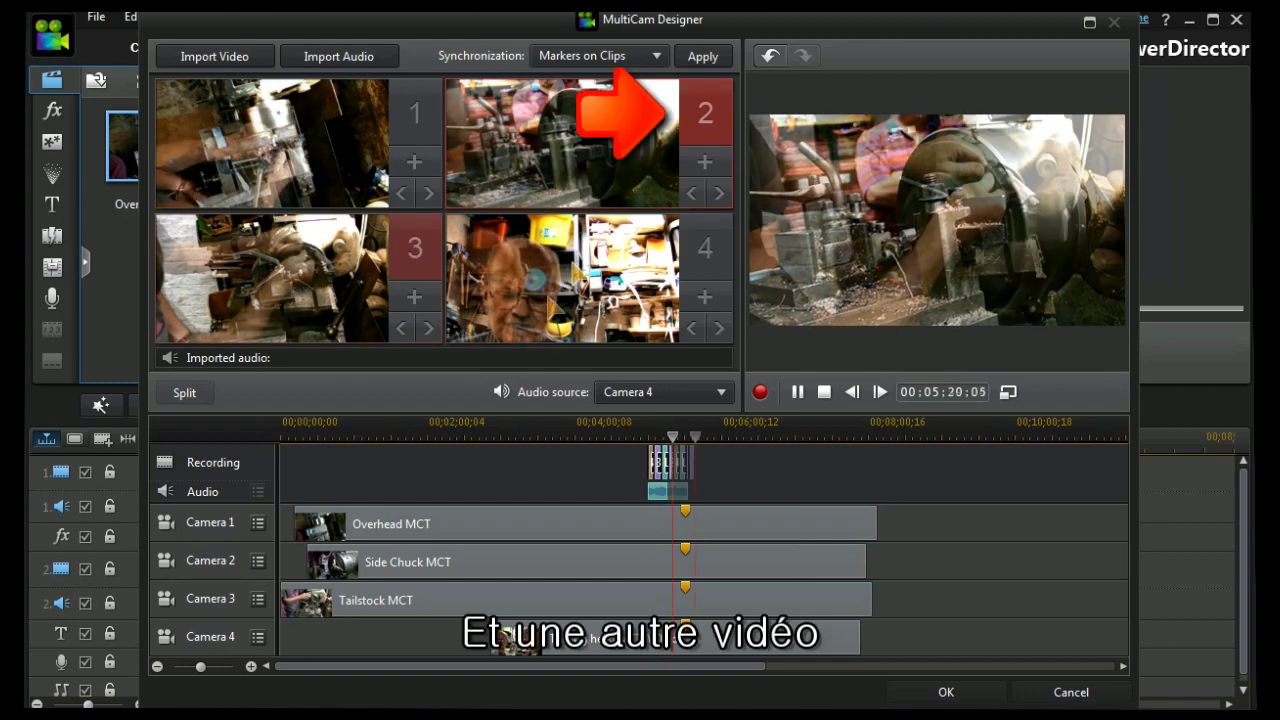
click(550, 305)
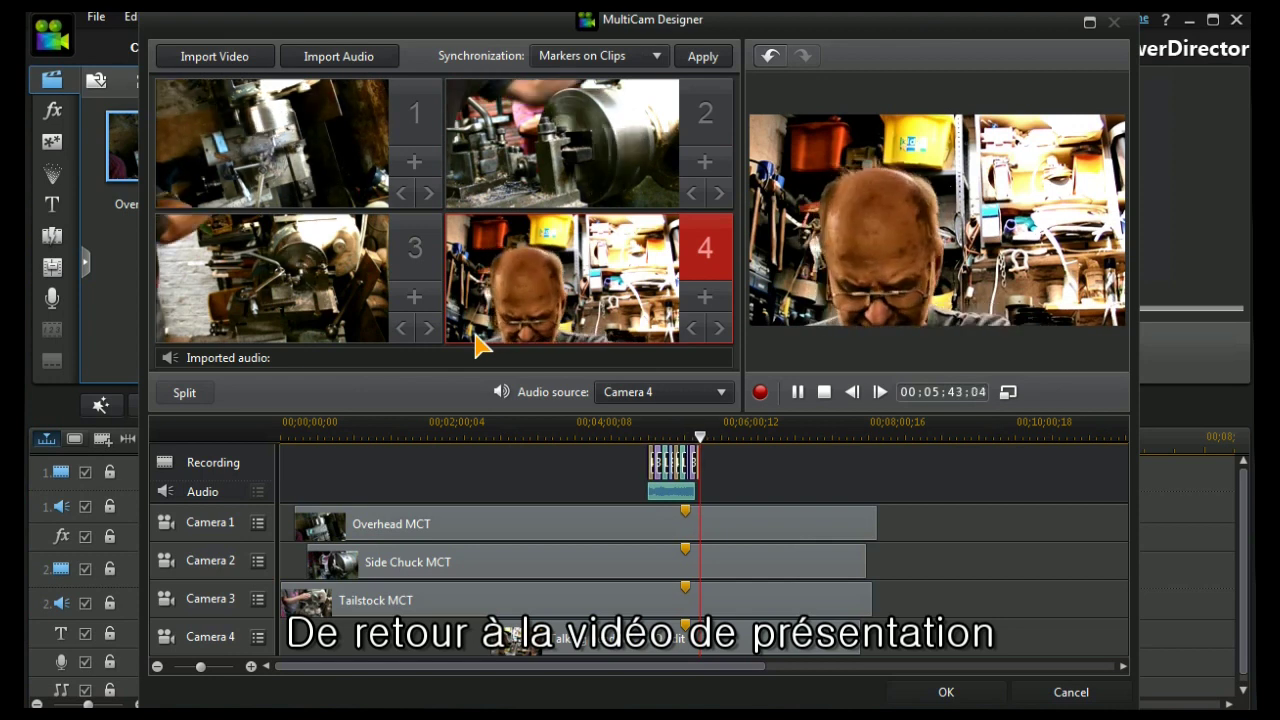
key(space)
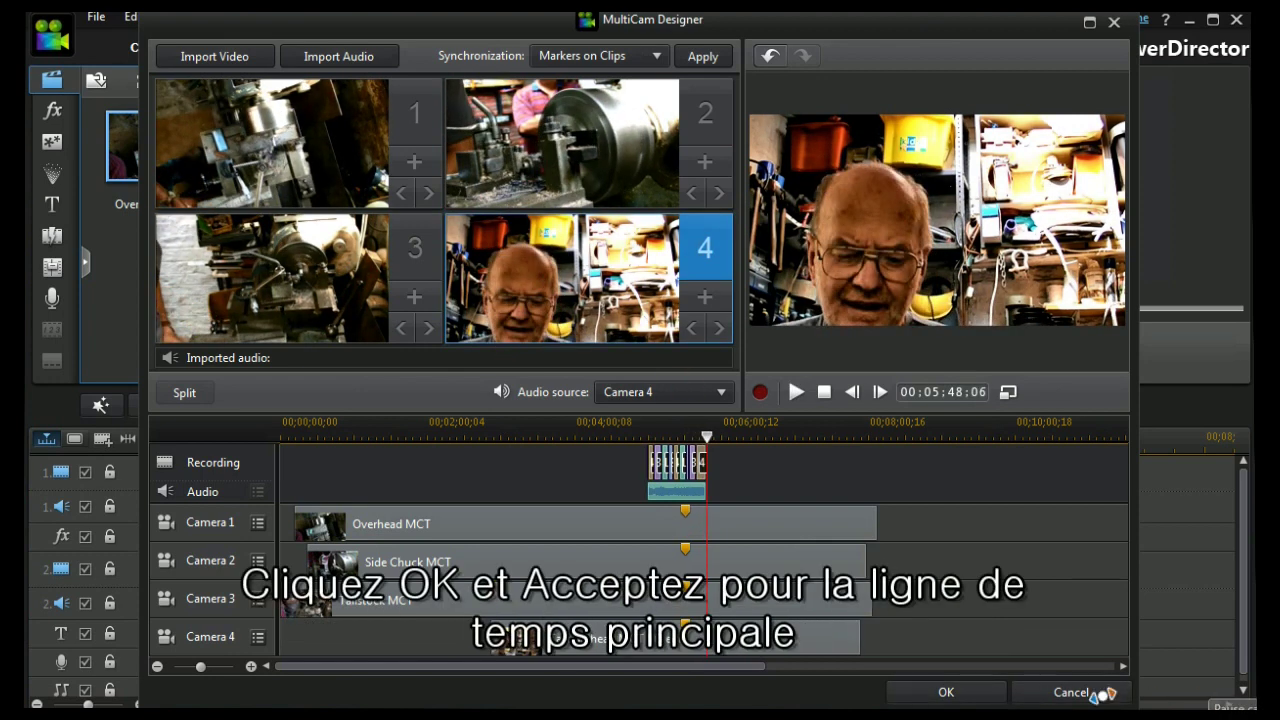
- Send the multicam edit to the main timeline and zoom in on the MC1 clips
click(946, 692)
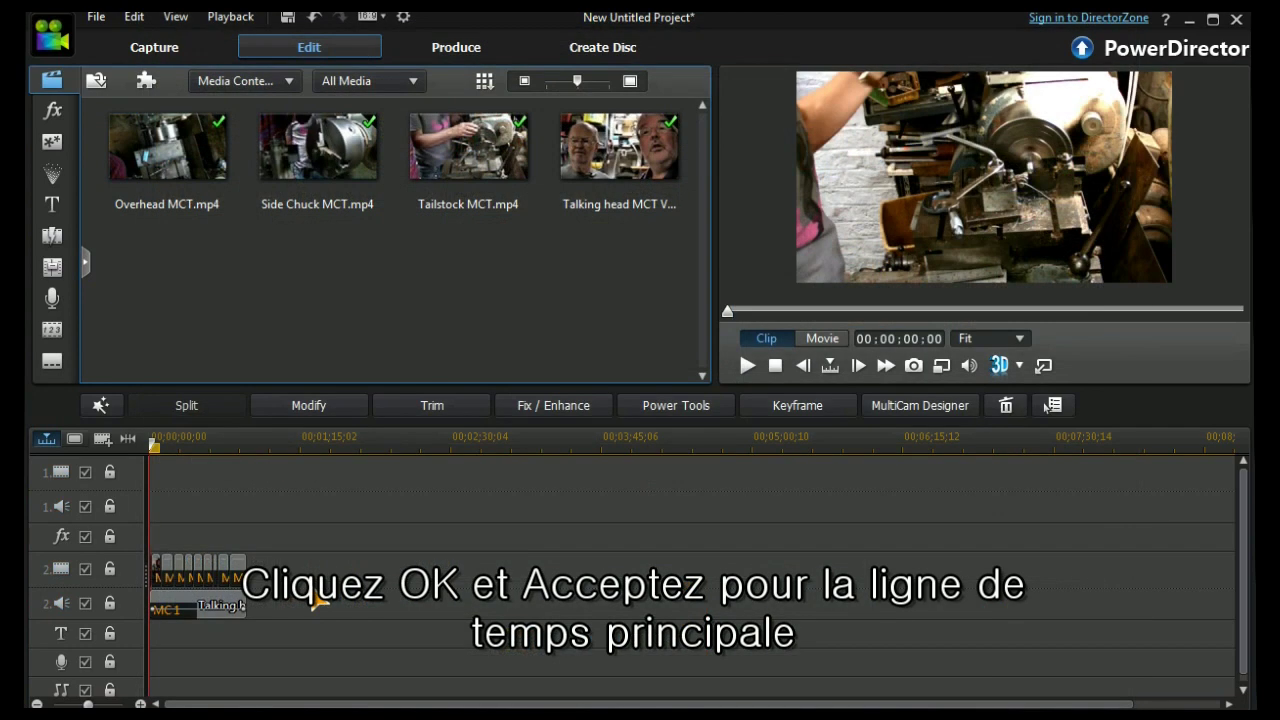
drag(343, 440, 380, 442)
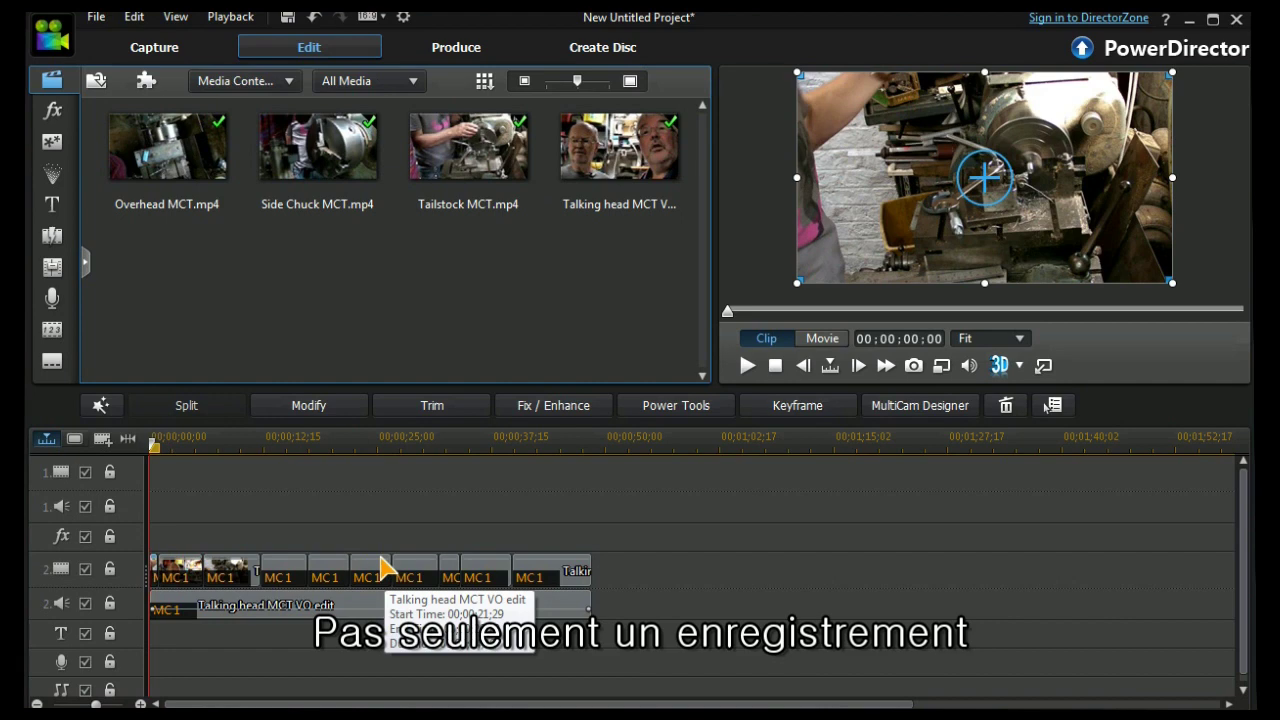